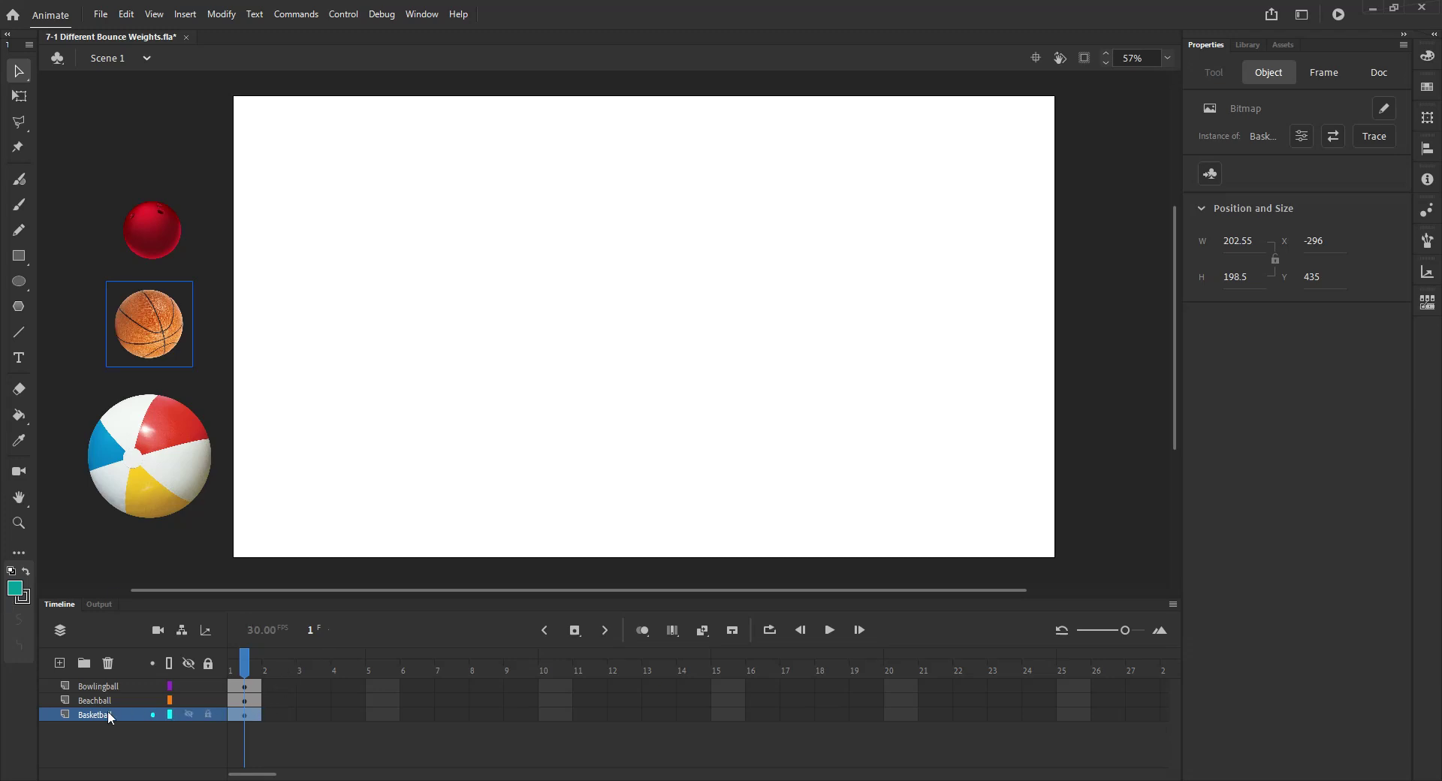
On frame 1 of the Basketball layer, drag the basketball onto the stage at about X 723, Y 388.
click(255, 714)
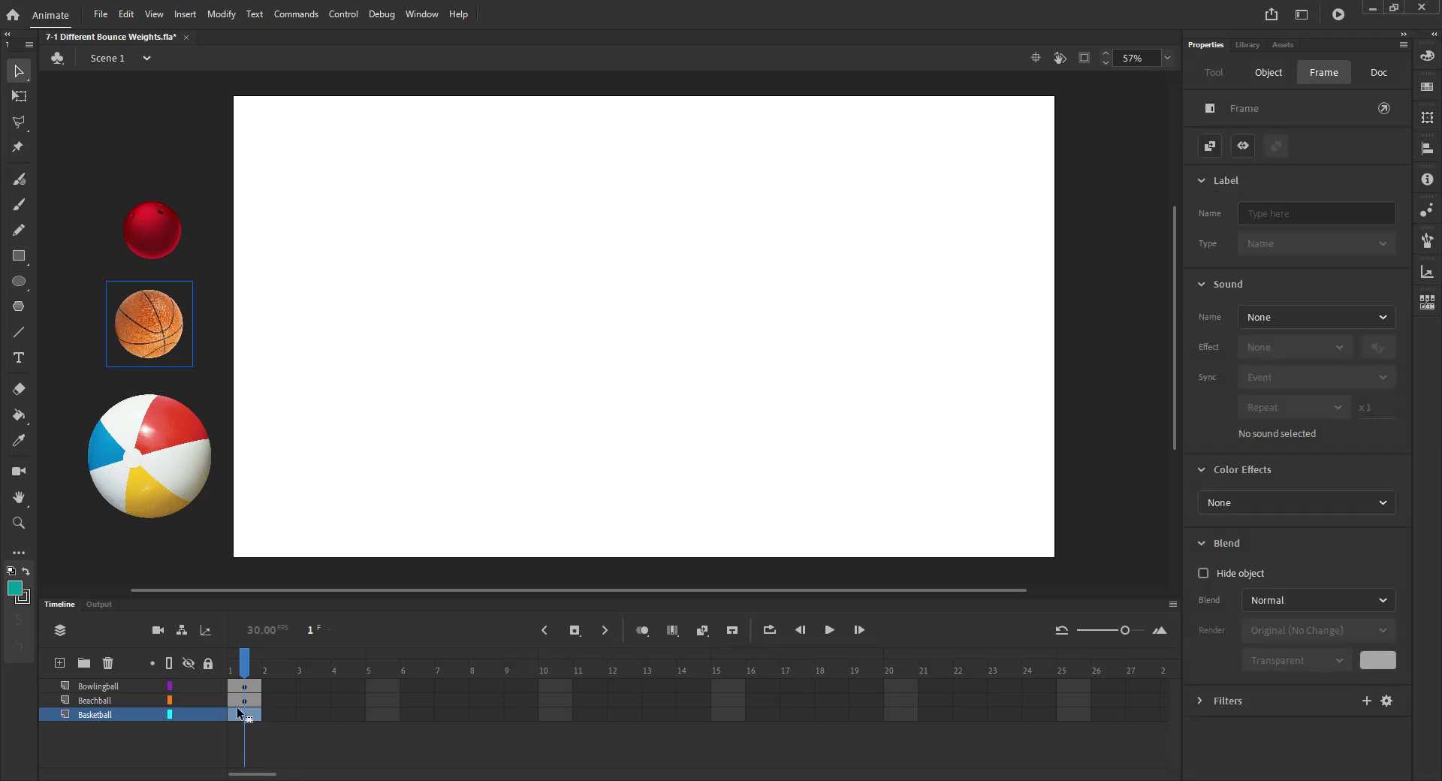
click(247, 704)
click(251, 717)
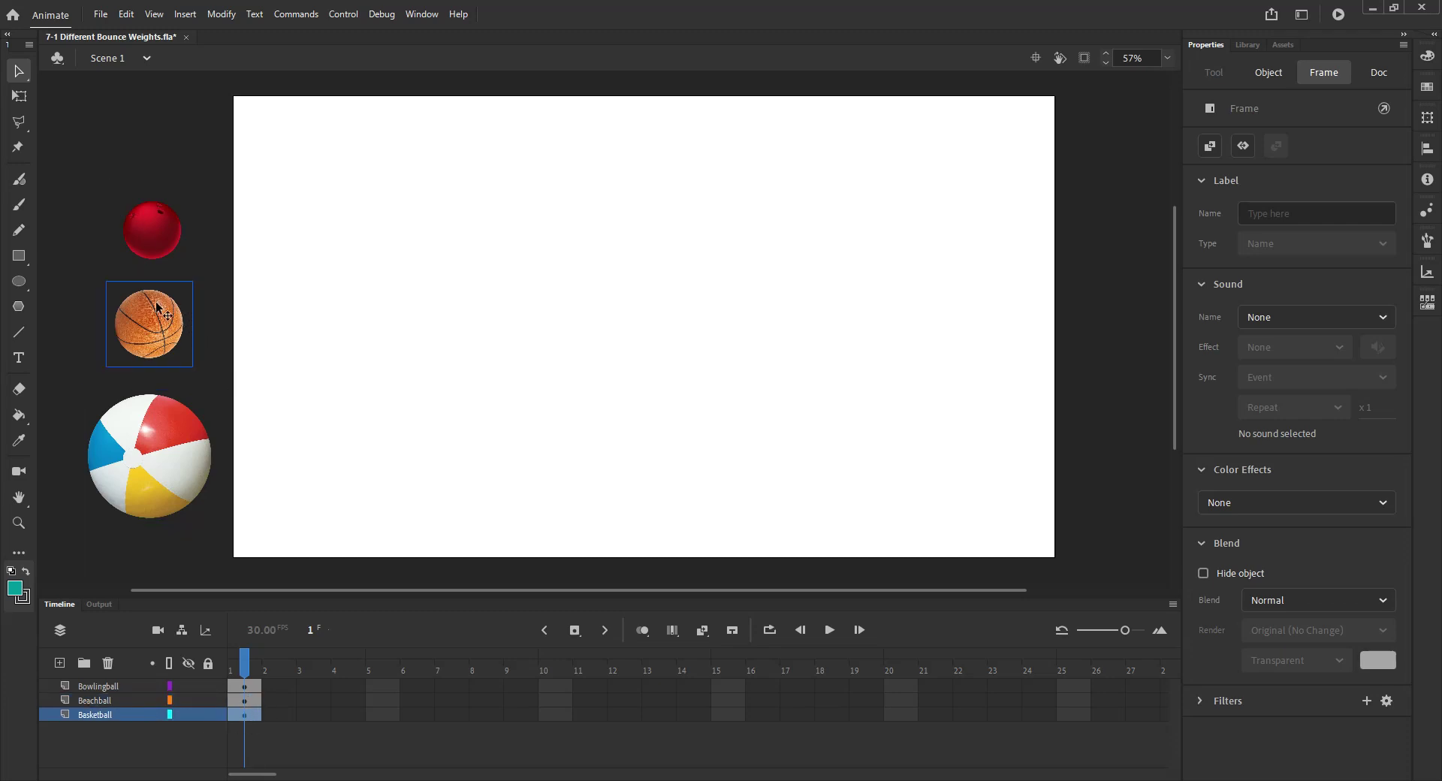
drag(178, 309, 609, 310)
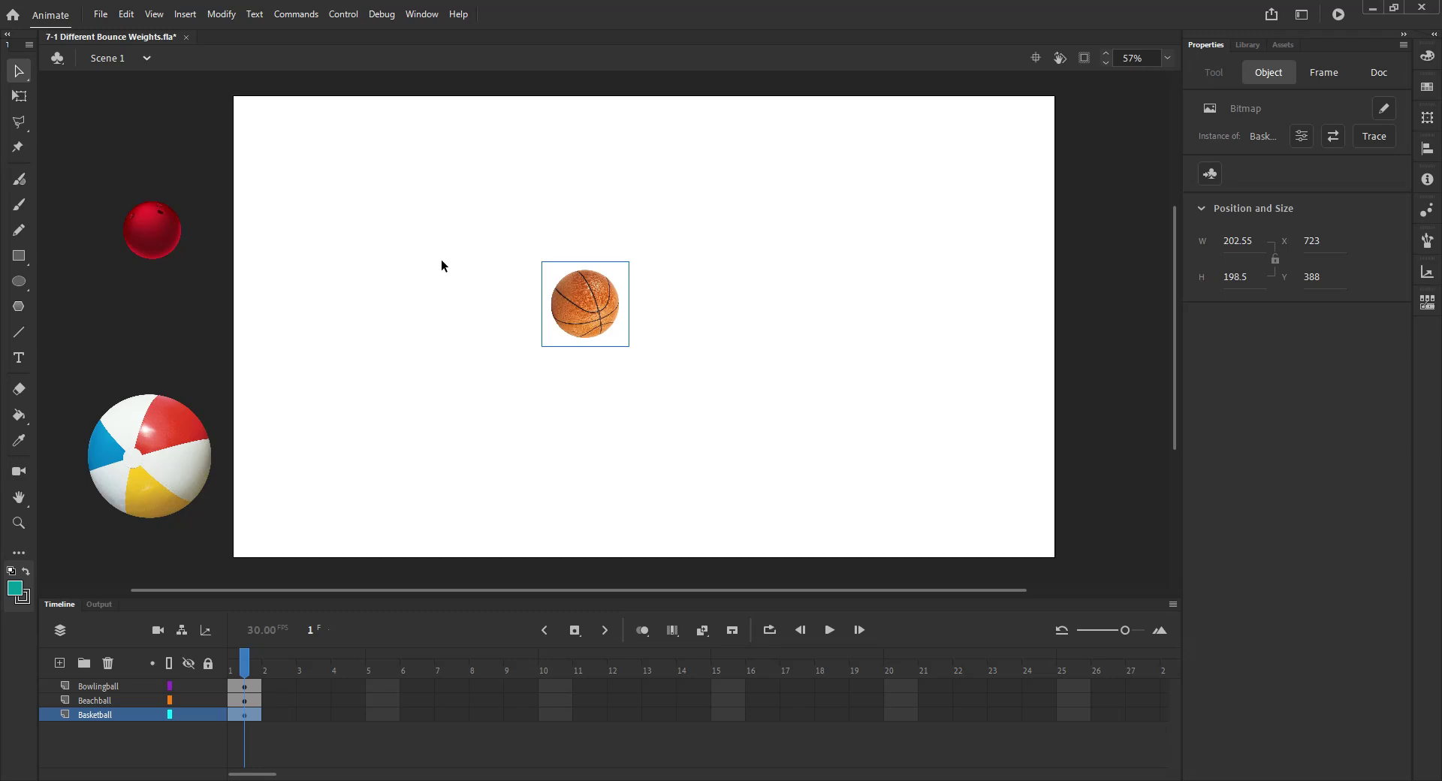
Fit the stage in the window, then zoom out to 52%.
click(154, 14)
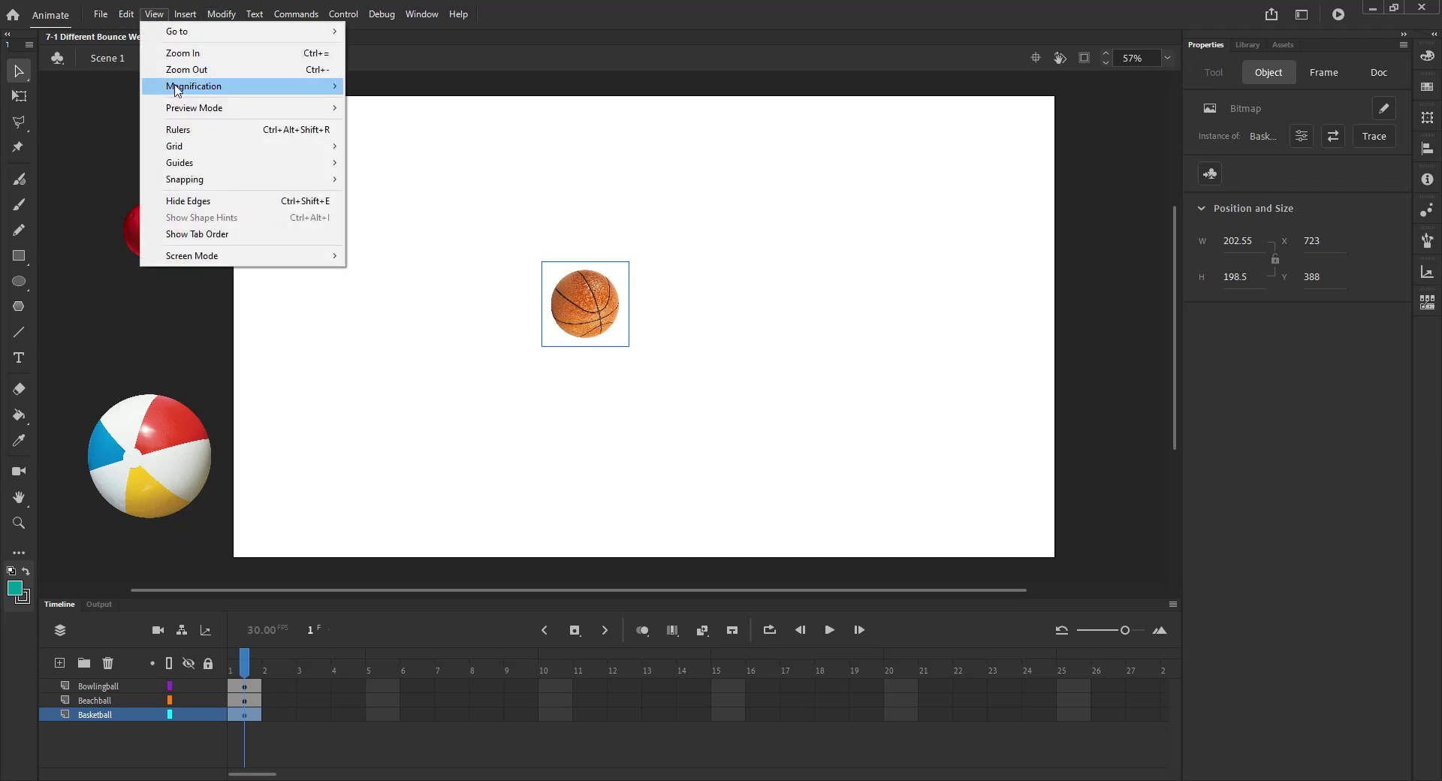
mouse_move(181, 86)
click(377, 85)
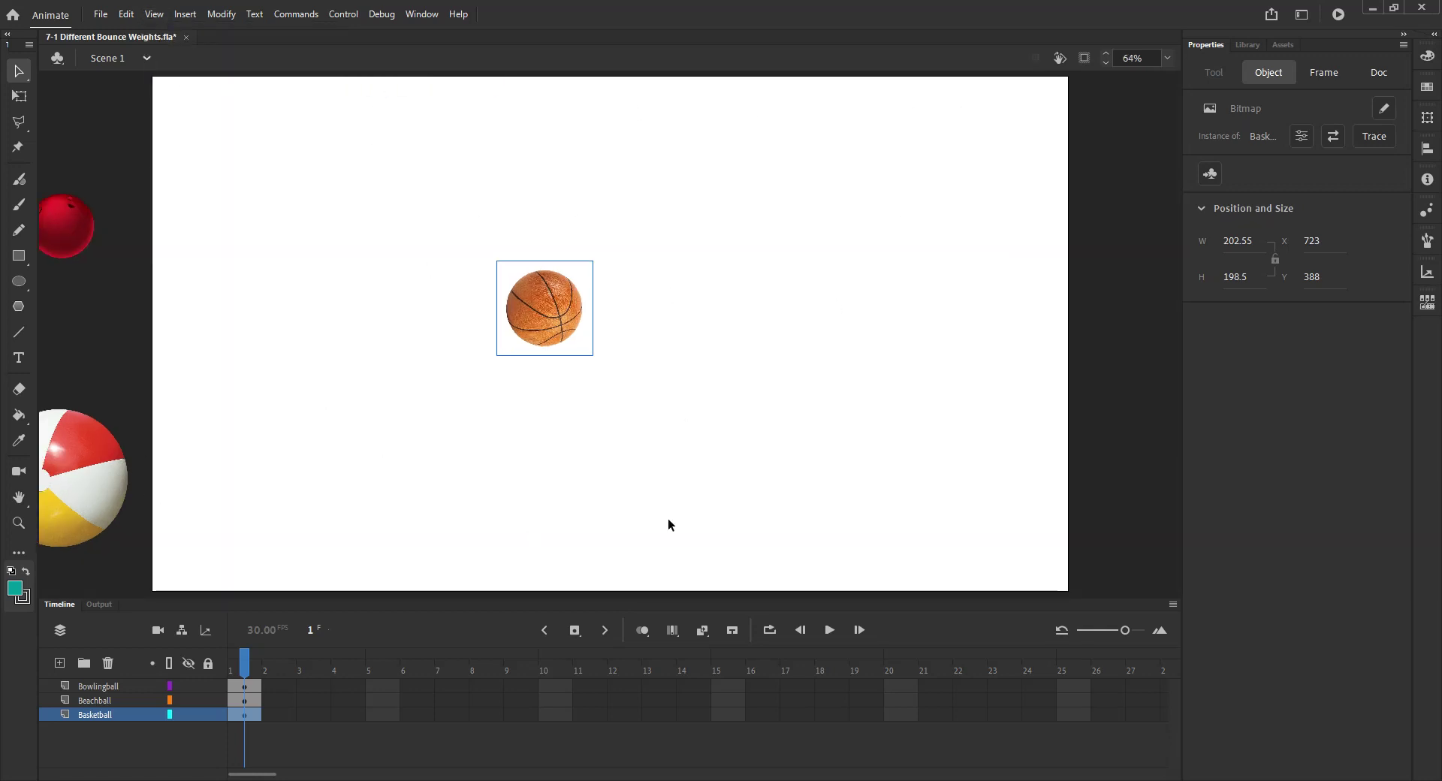
click(1104, 63)
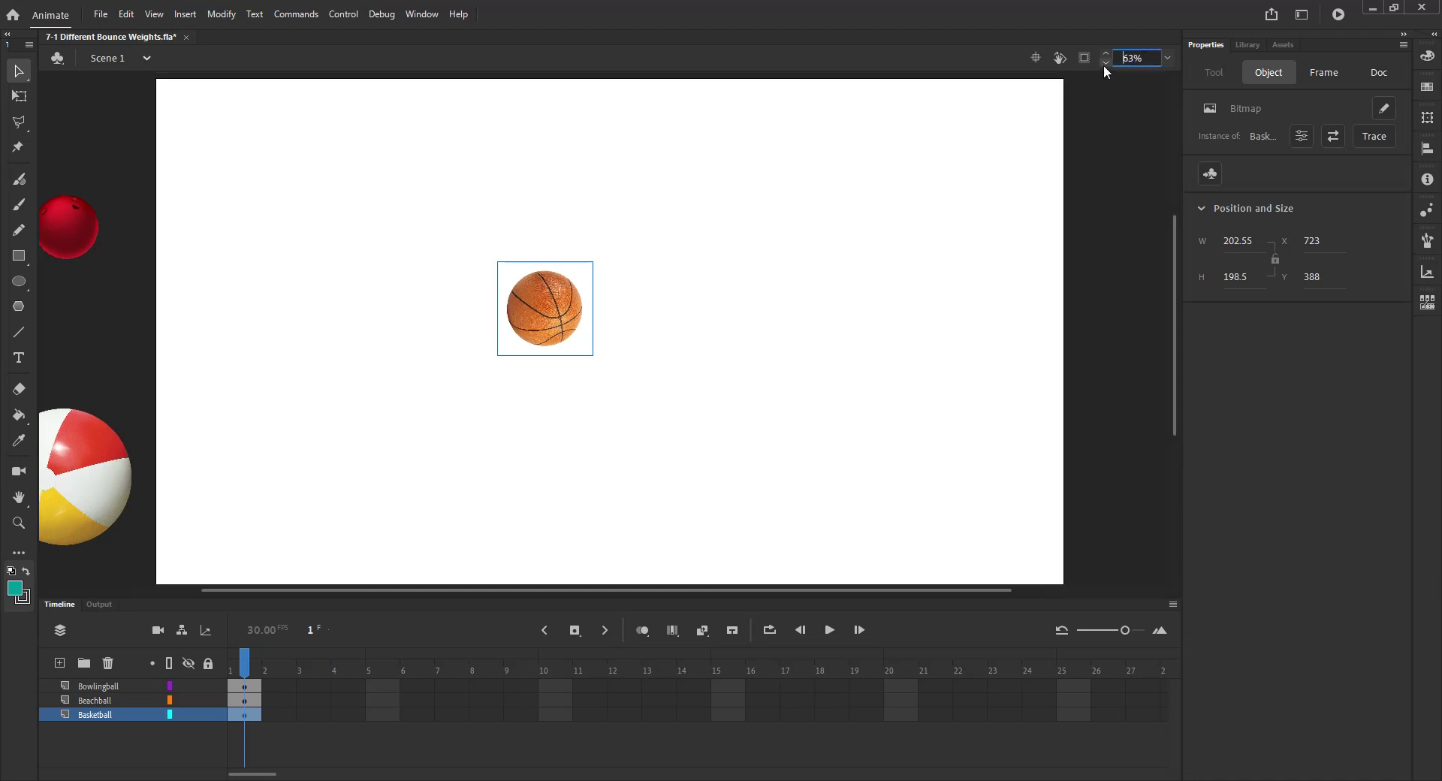
click(1105, 63)
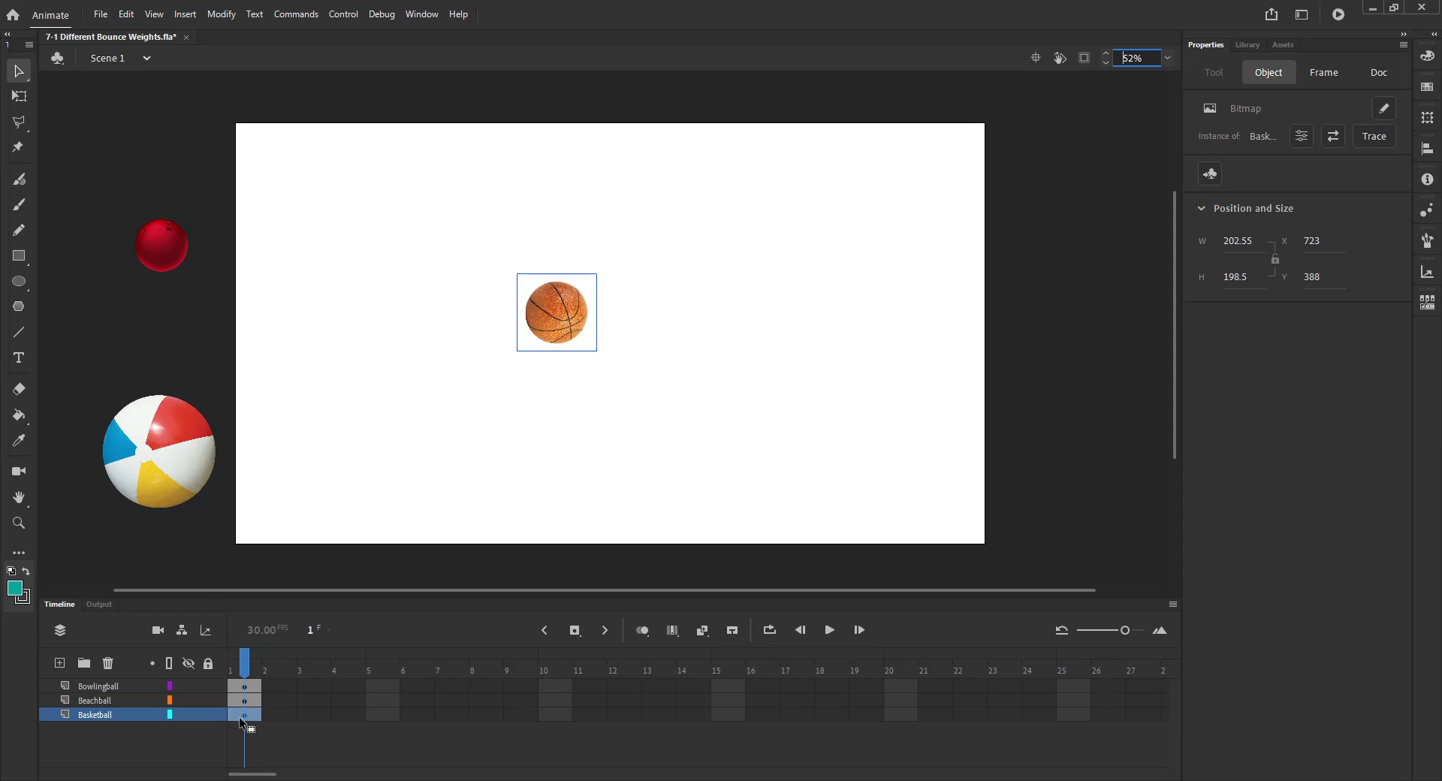
Drag the basketball up to the top edge of the stage.
drag(567, 317, 623, 145)
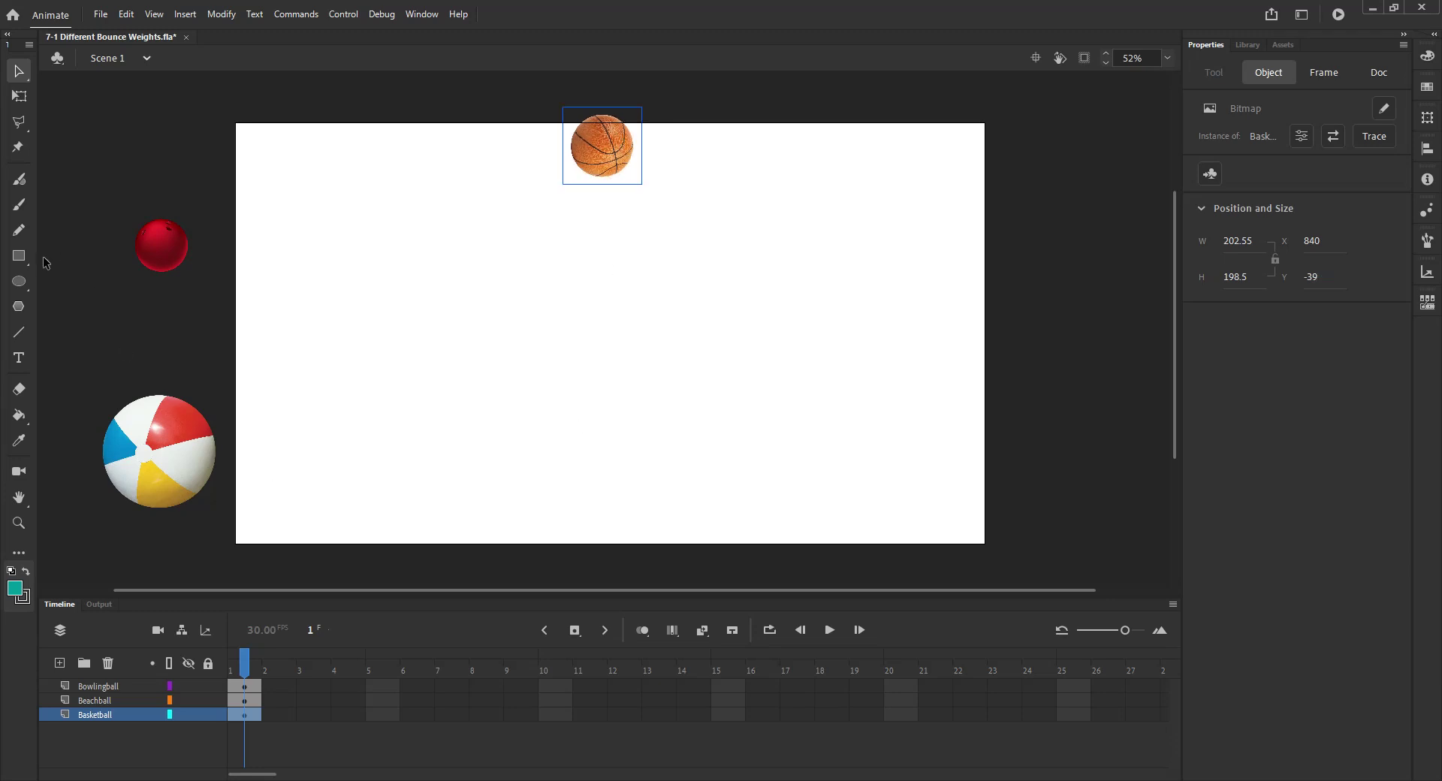
click(20, 258)
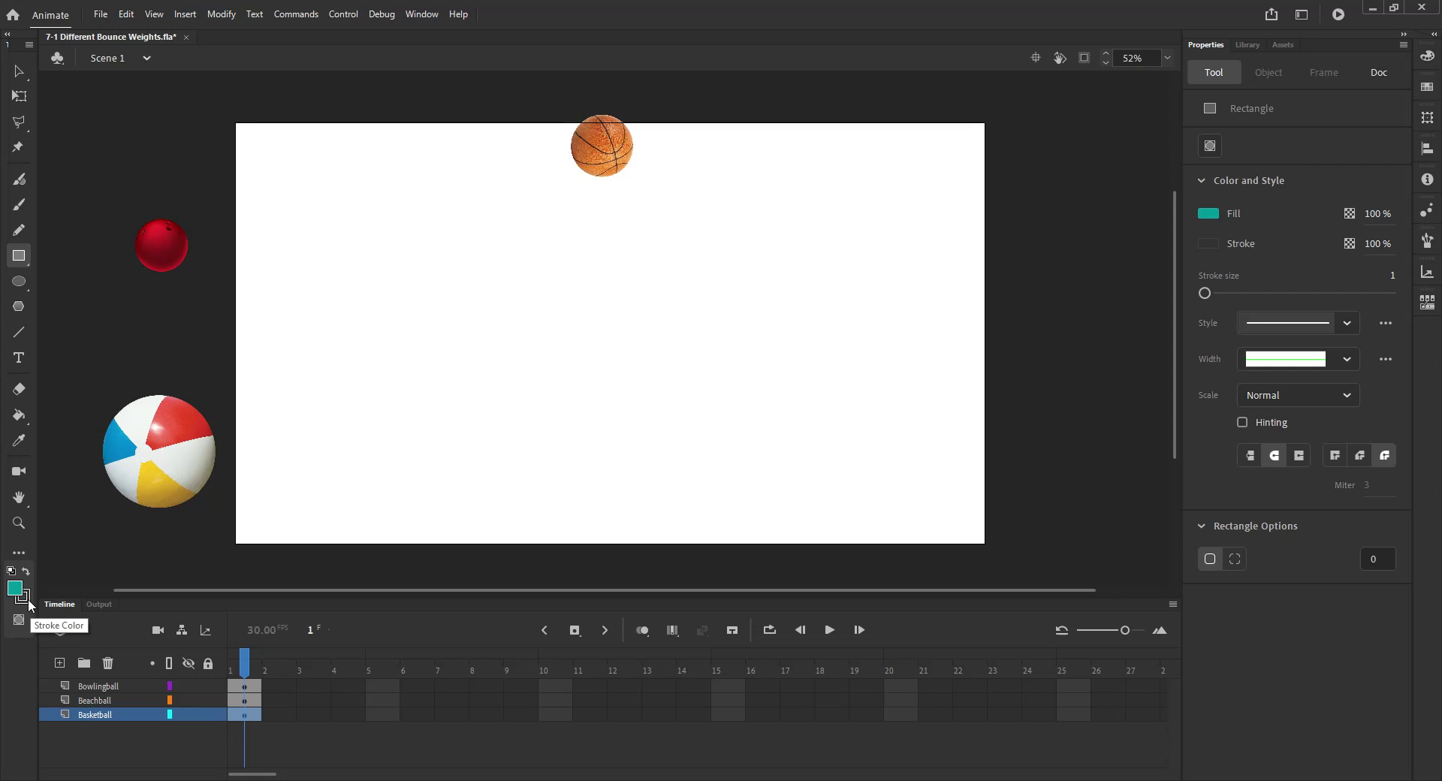
Set the rectangle stroke to black #000000 and the fill to teal #009999.
click(30, 605)
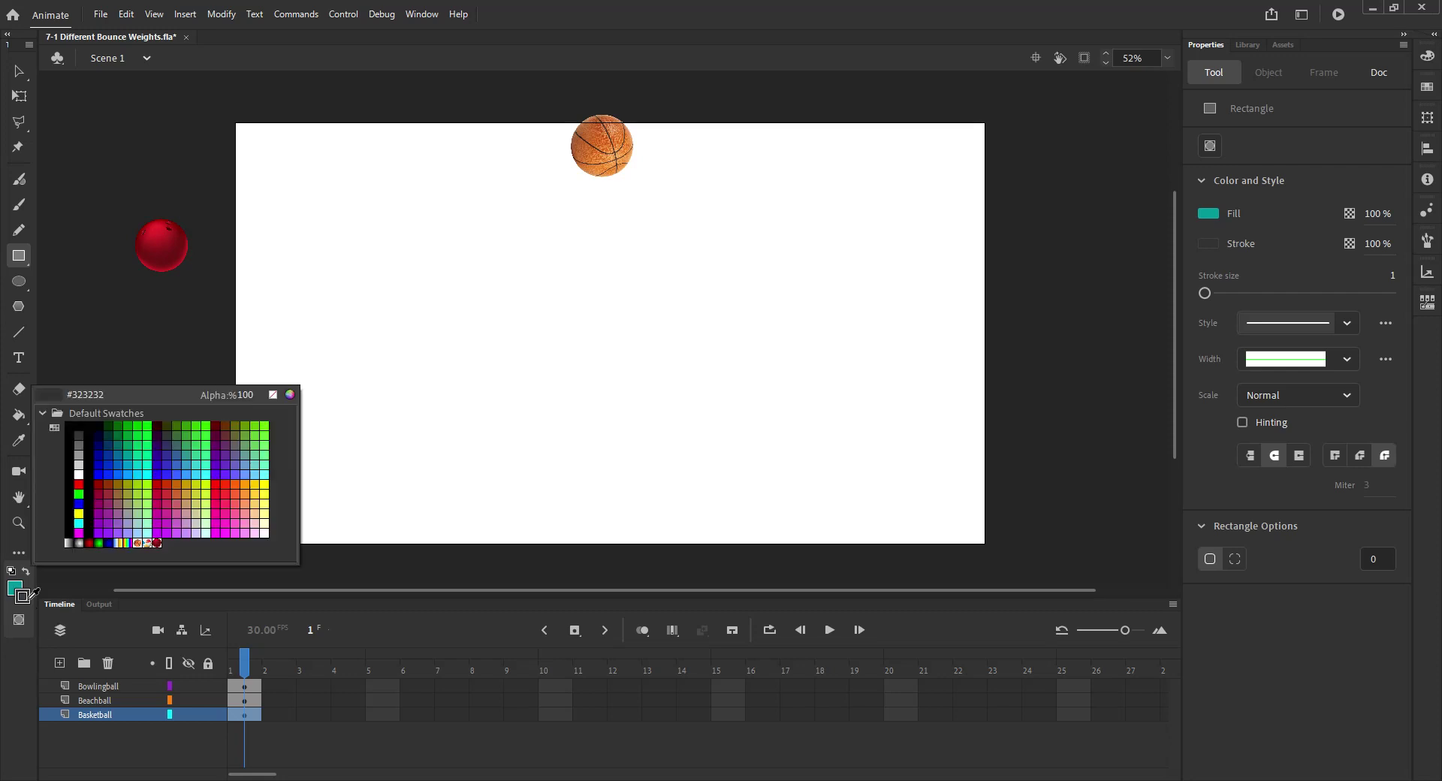
click(68, 449)
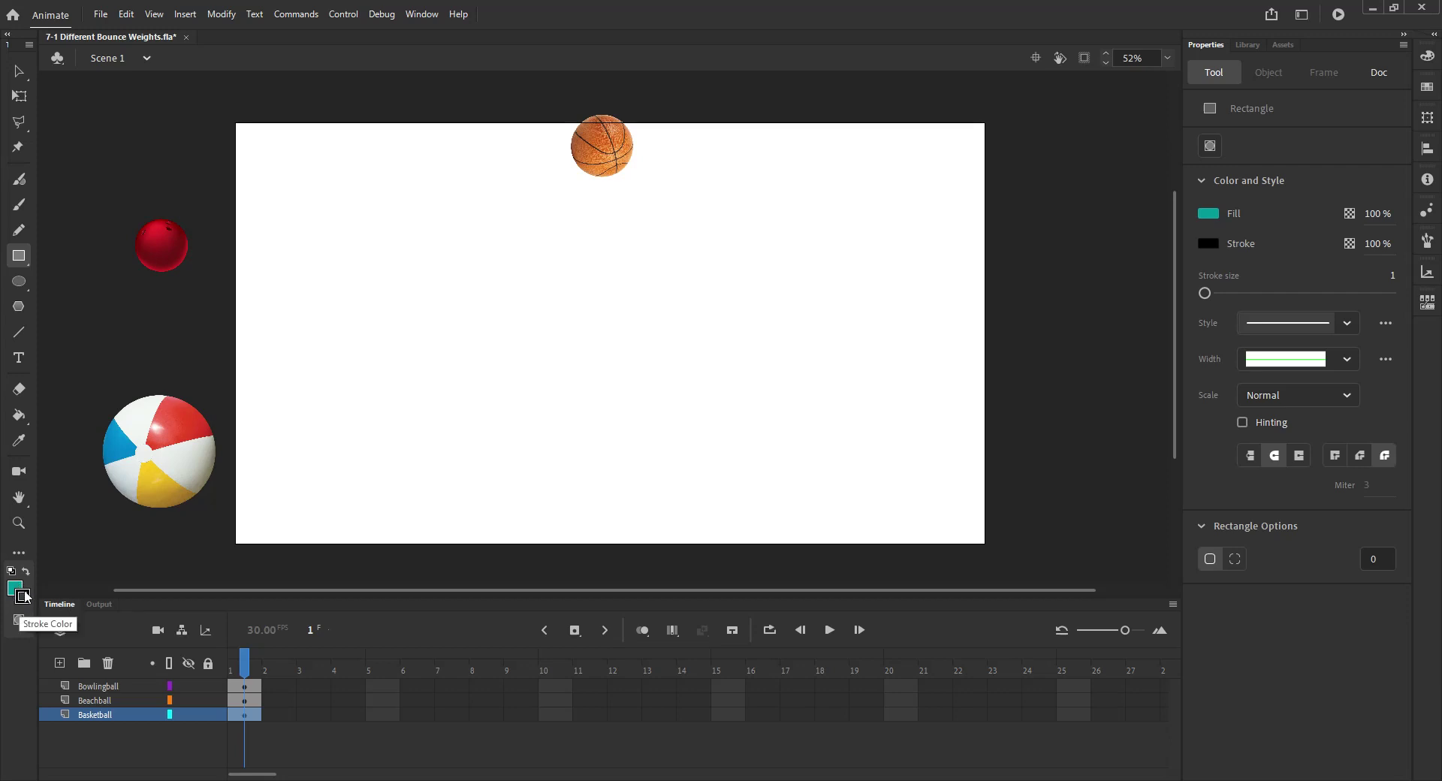
click(15, 593)
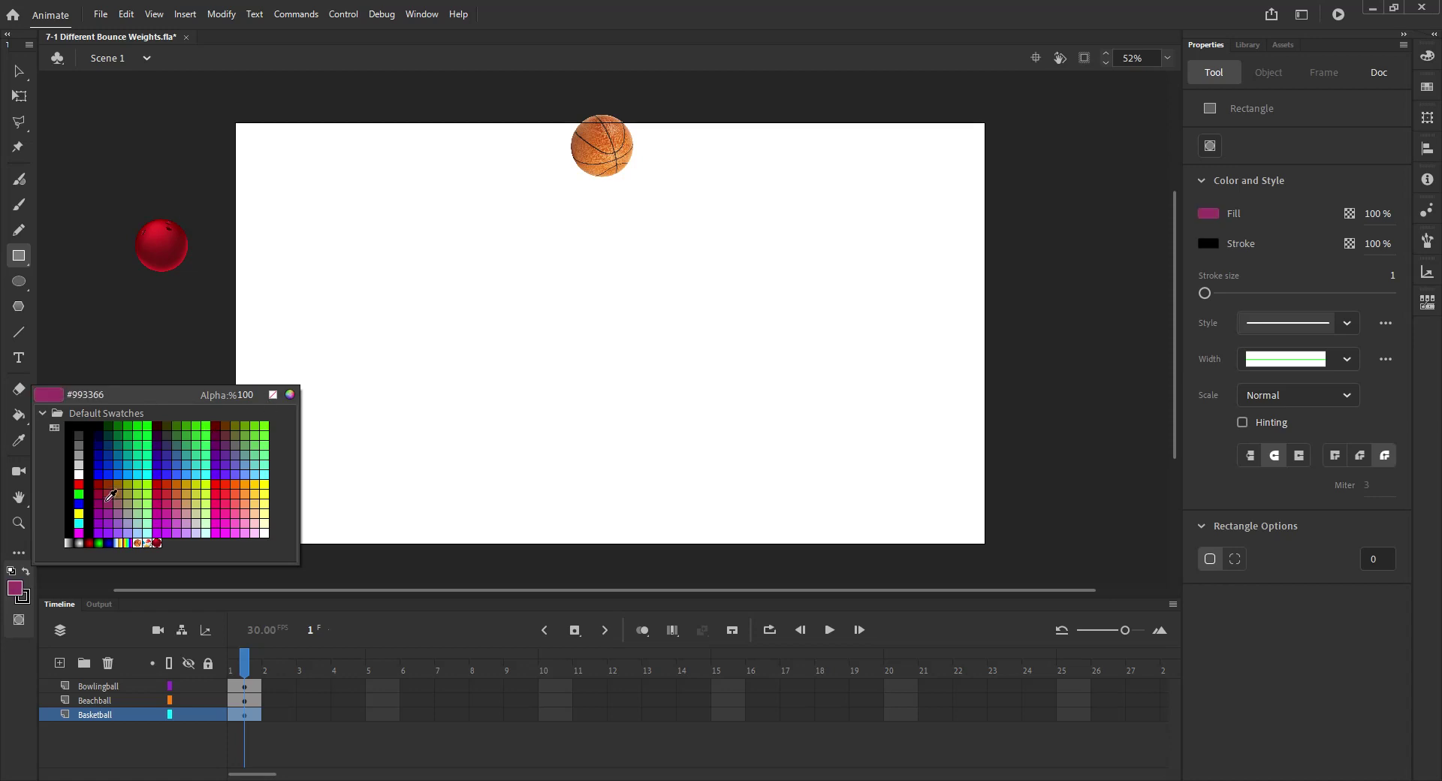
click(128, 455)
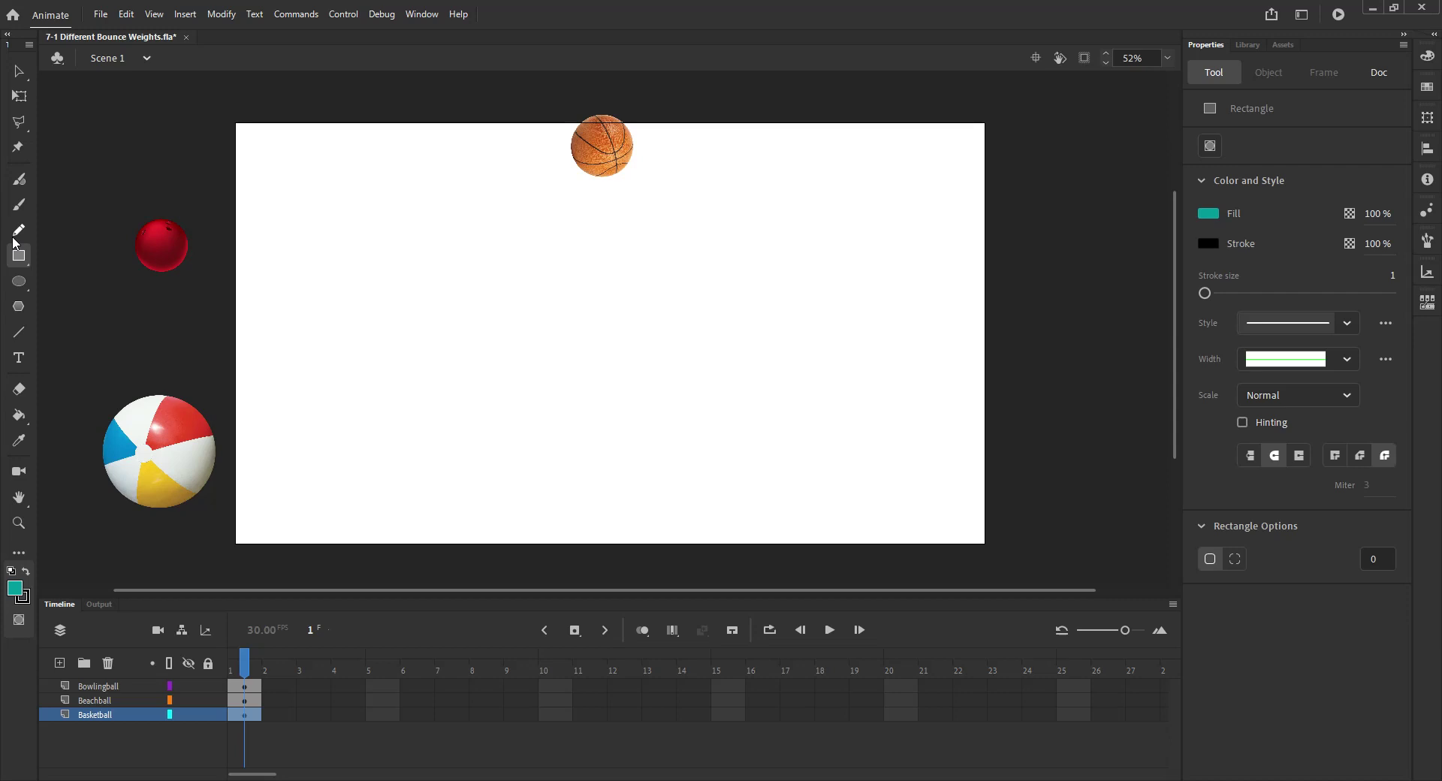
Draw a black-outlined teal rectangle near the bottom centre of the stage.
mouse_move(530, 427)
mouse_down()
mouse_move(579, 490)
mouse_move(700, 526)
mouse_move(684, 530)
mouse_up()
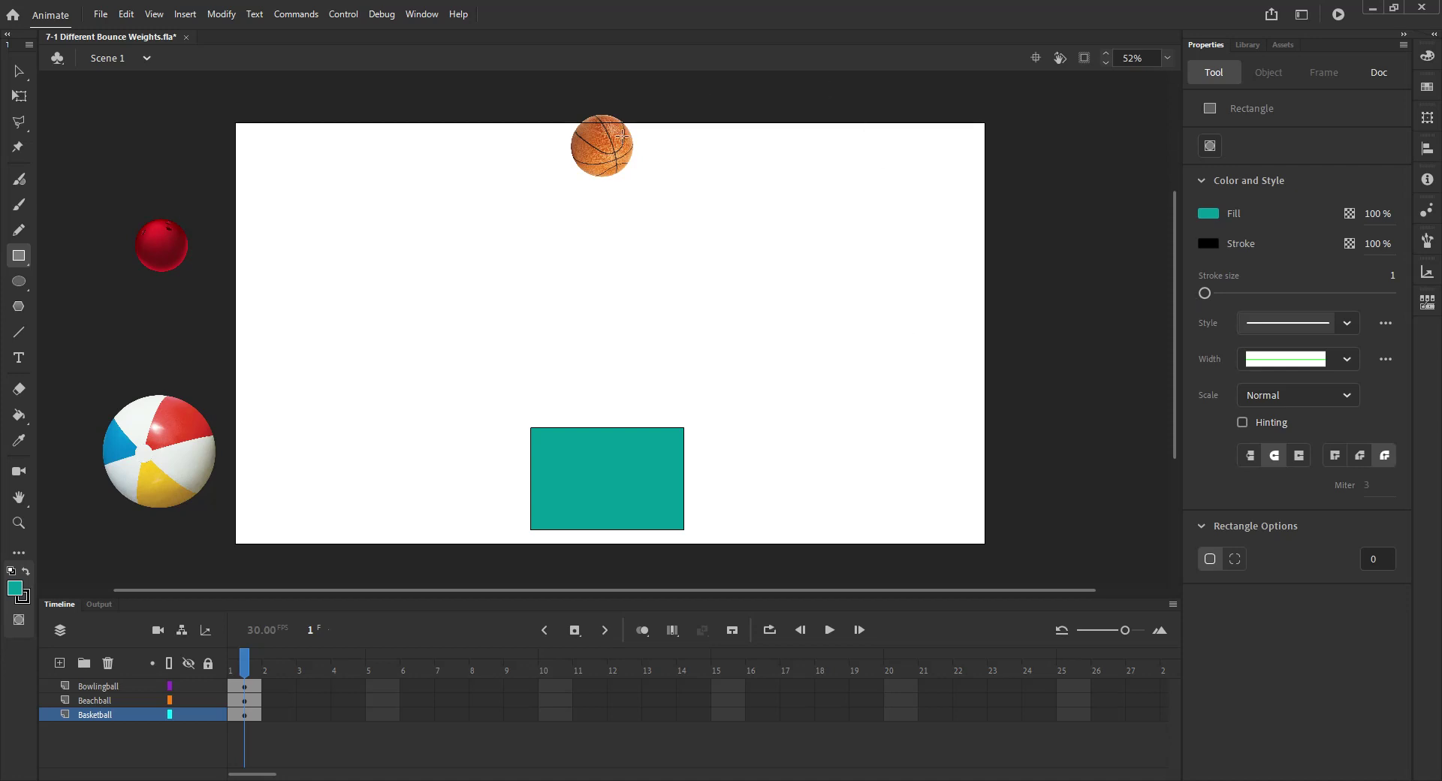
Move the basketball down onto the rectangle's top edge at X 853, Y 685.
click(18, 73)
click(632, 155)
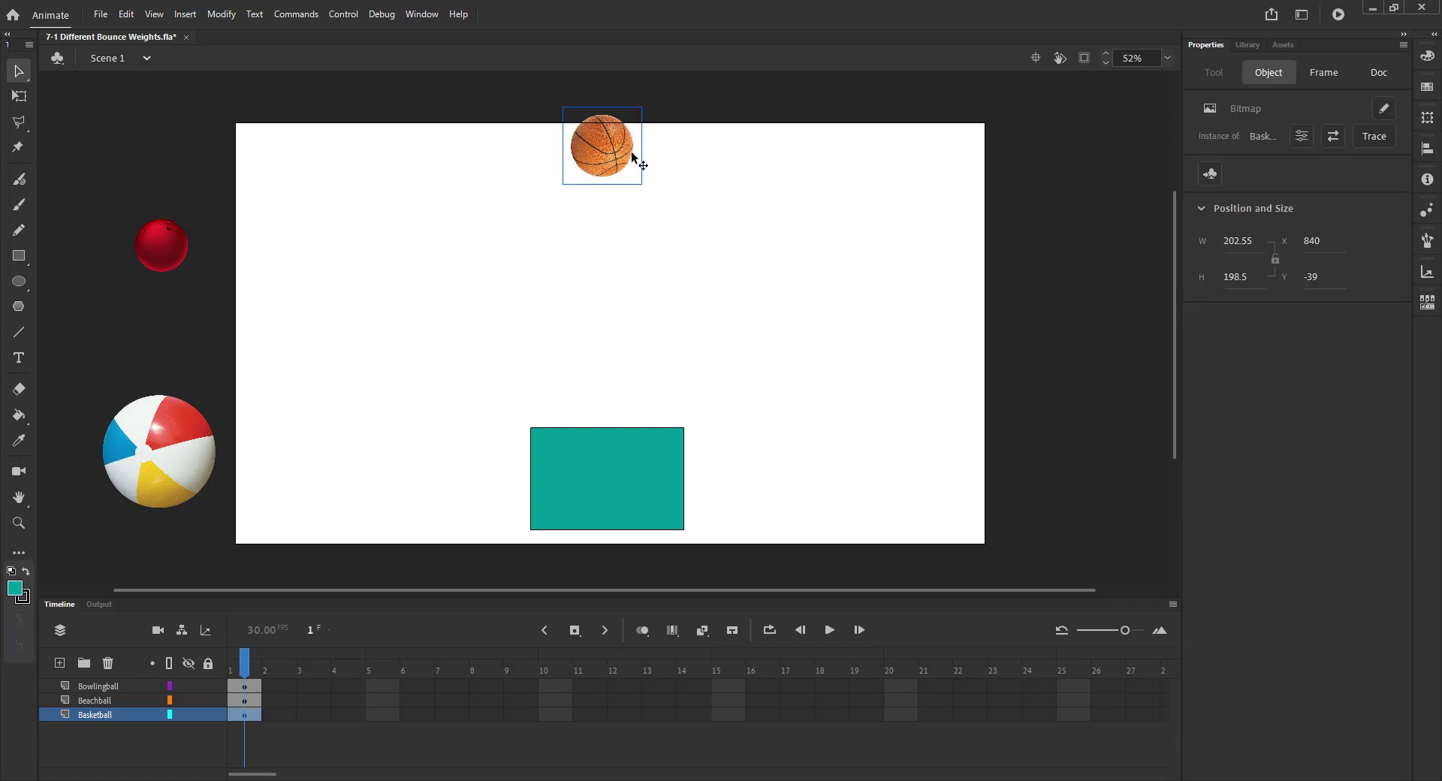
drag(615, 151, 616, 434)
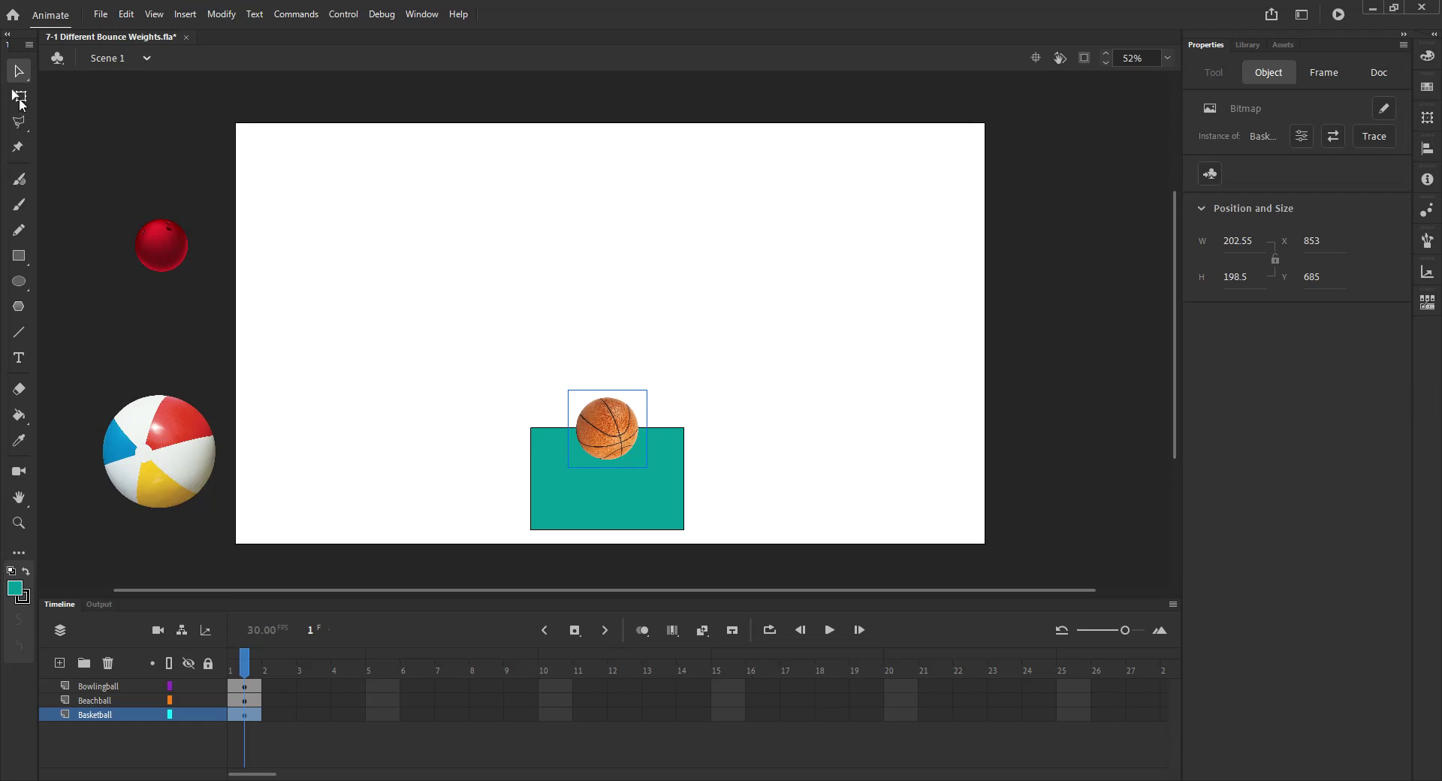
Drag the middle of the rectangle's top edge down into a curved dip under the basketball.
click(661, 505)
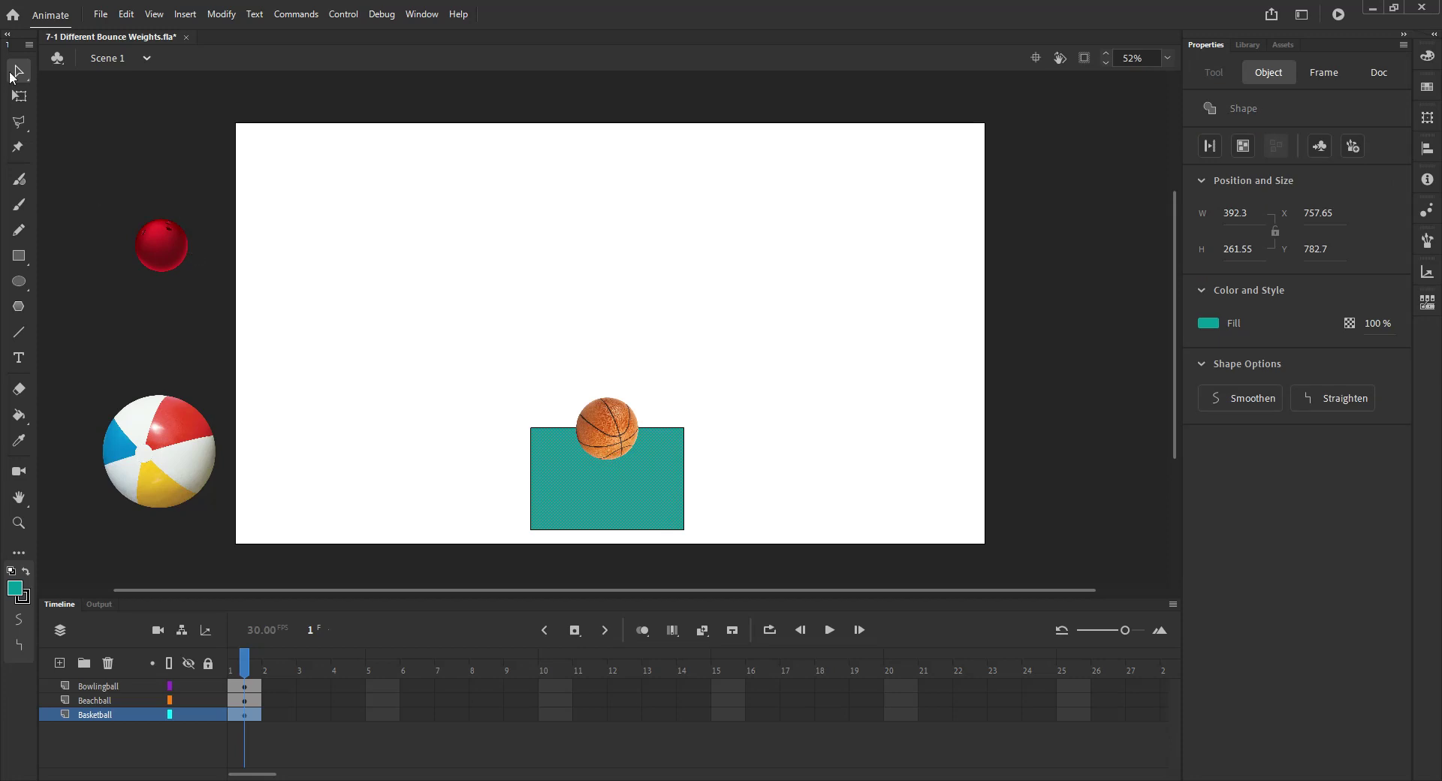
click(19, 95)
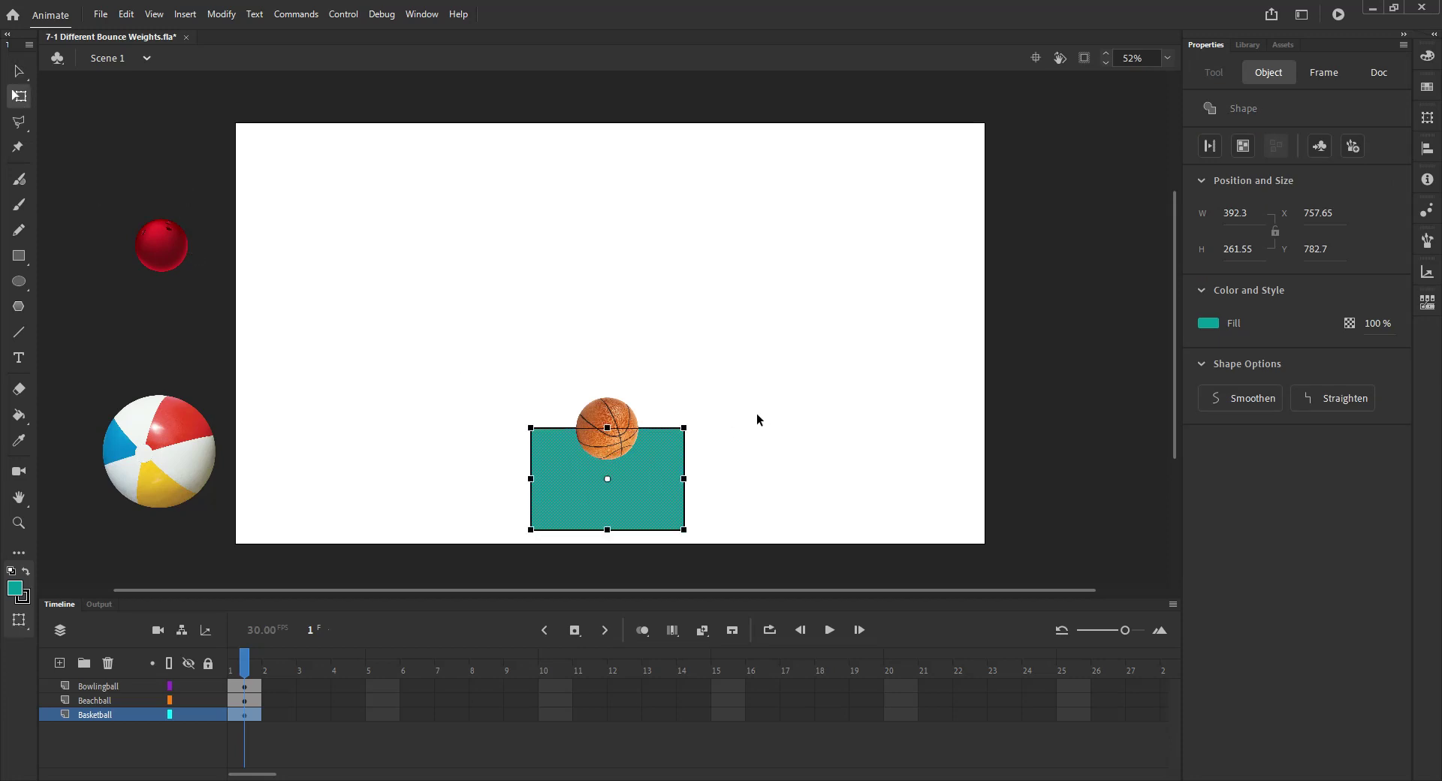
click(722, 379)
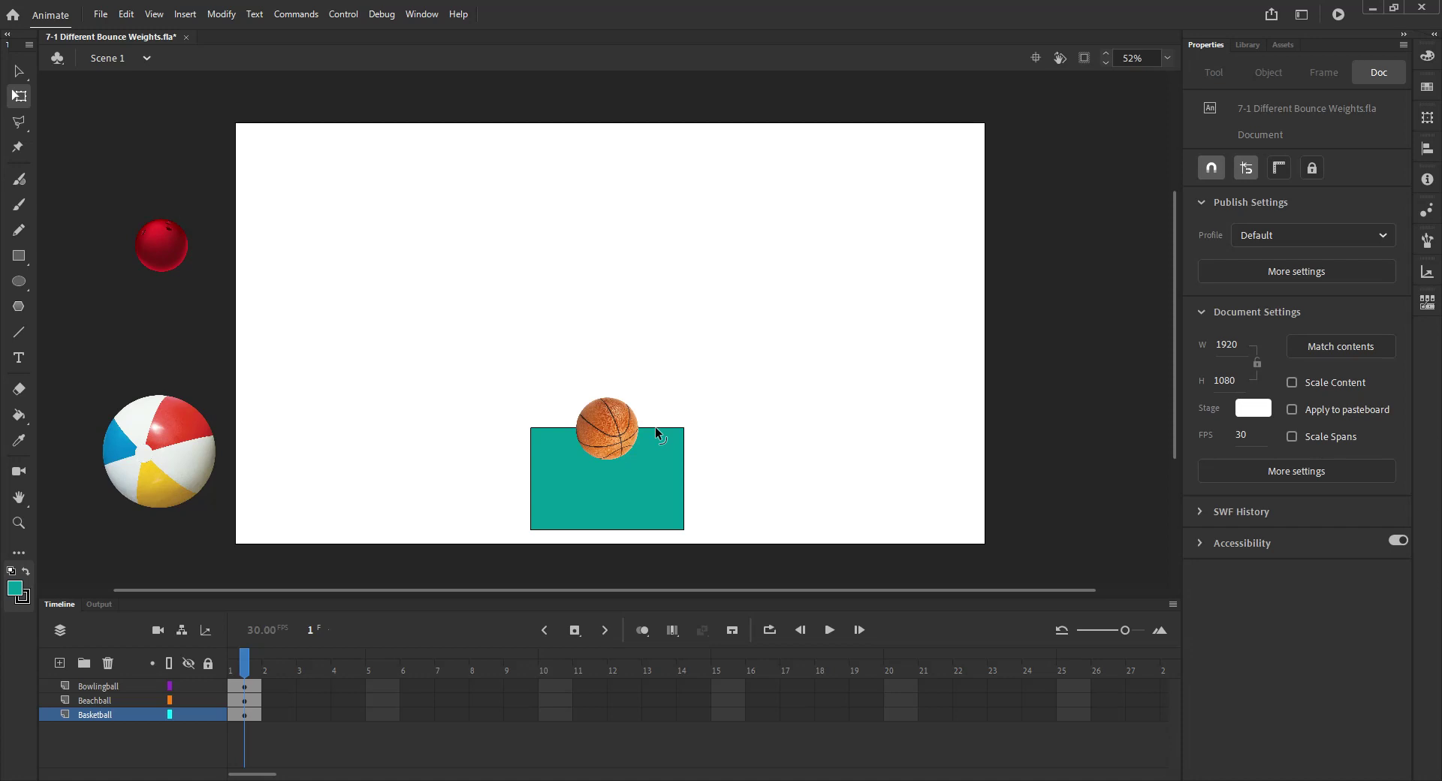
drag(655, 427, 652, 474)
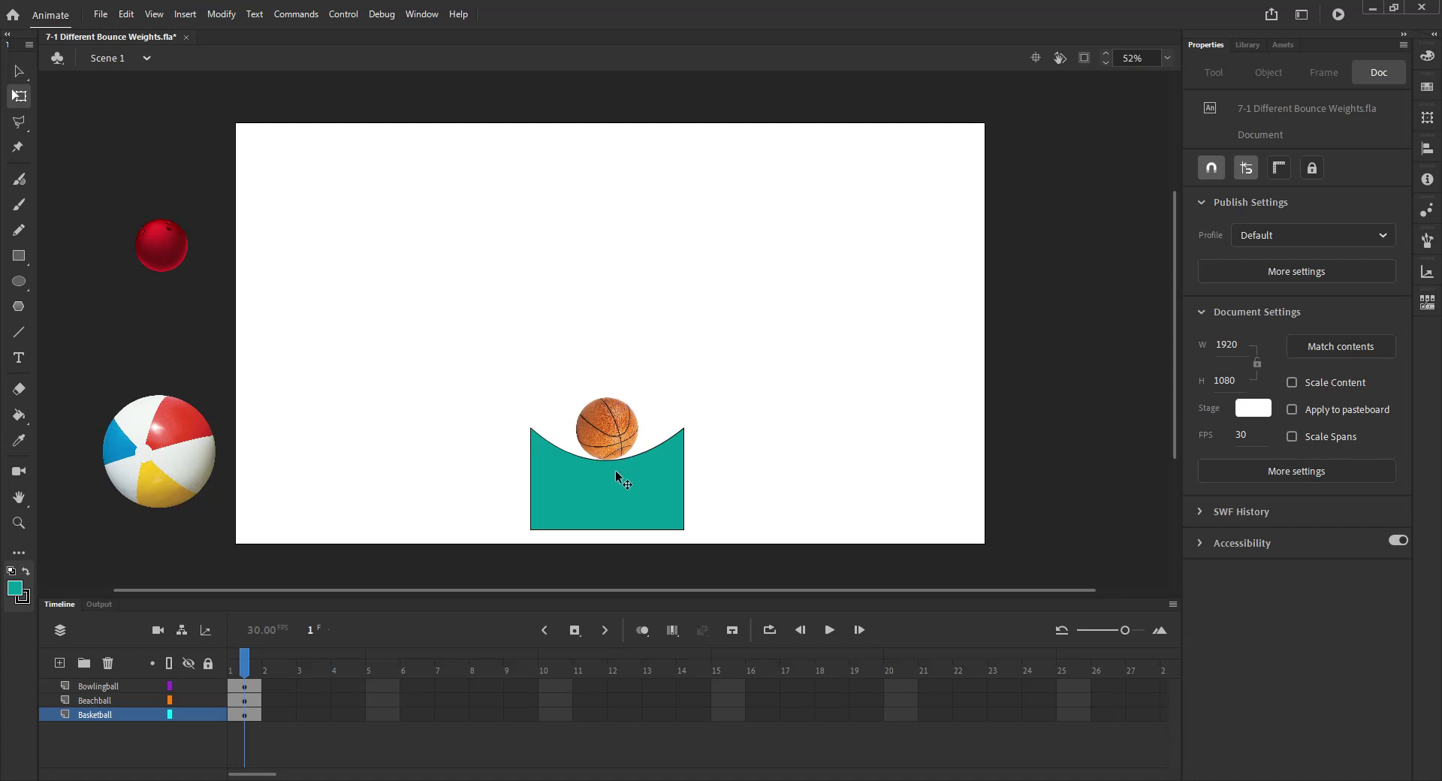
Add a keyframe at frame 2 of the Basketball layer and turn on onion skin.
click(256, 717)
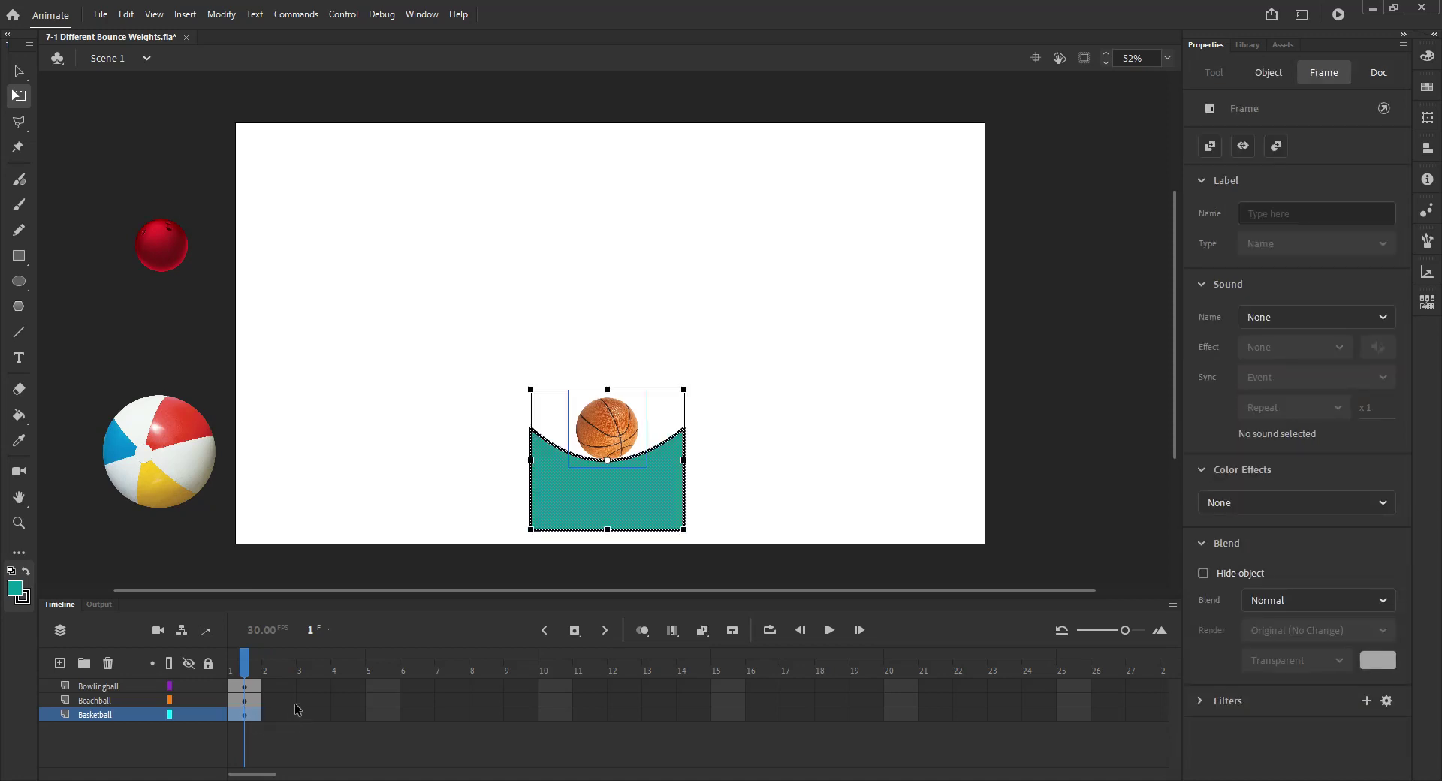
key(F6)
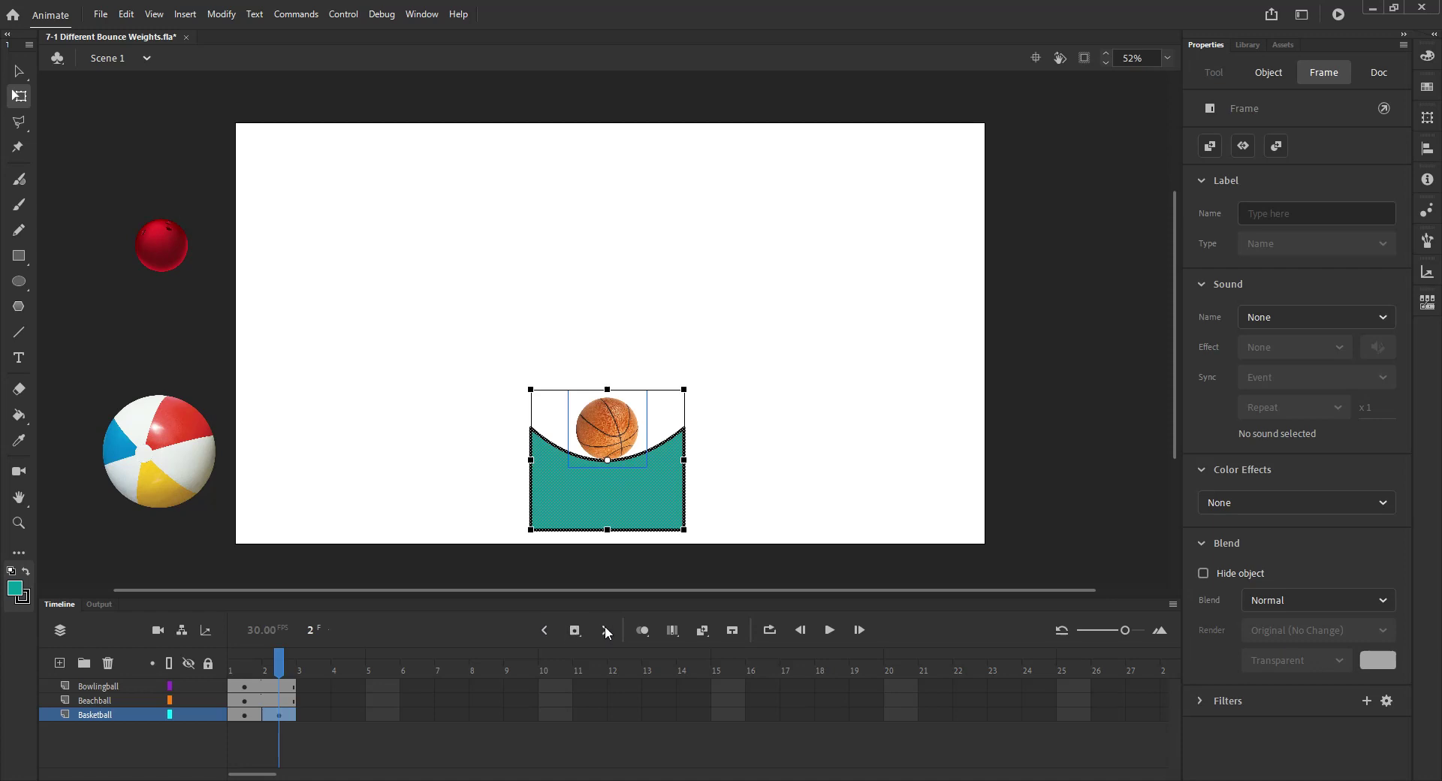
click(642, 626)
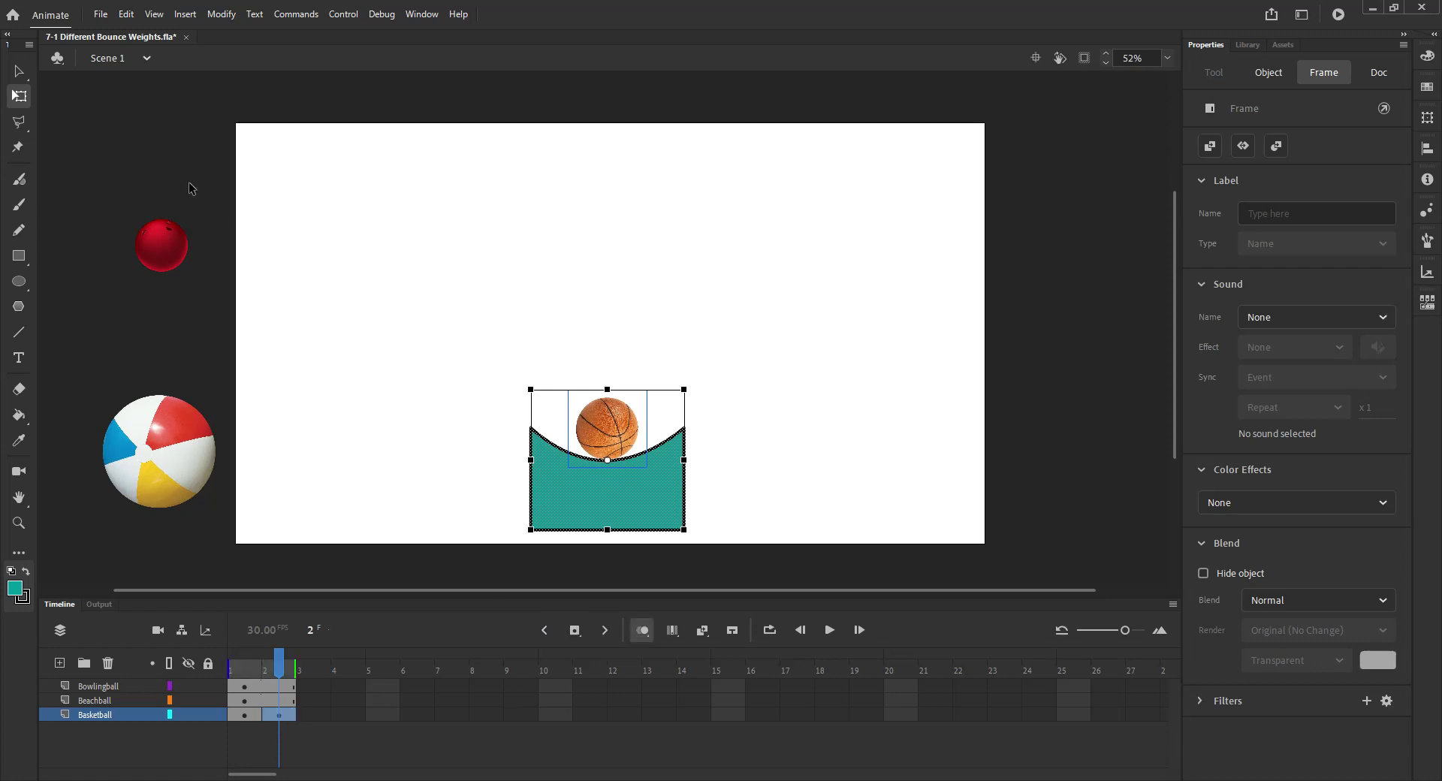
Nudge the frame 2 basketball up to X 853, Y 623.
click(18, 71)
click(437, 330)
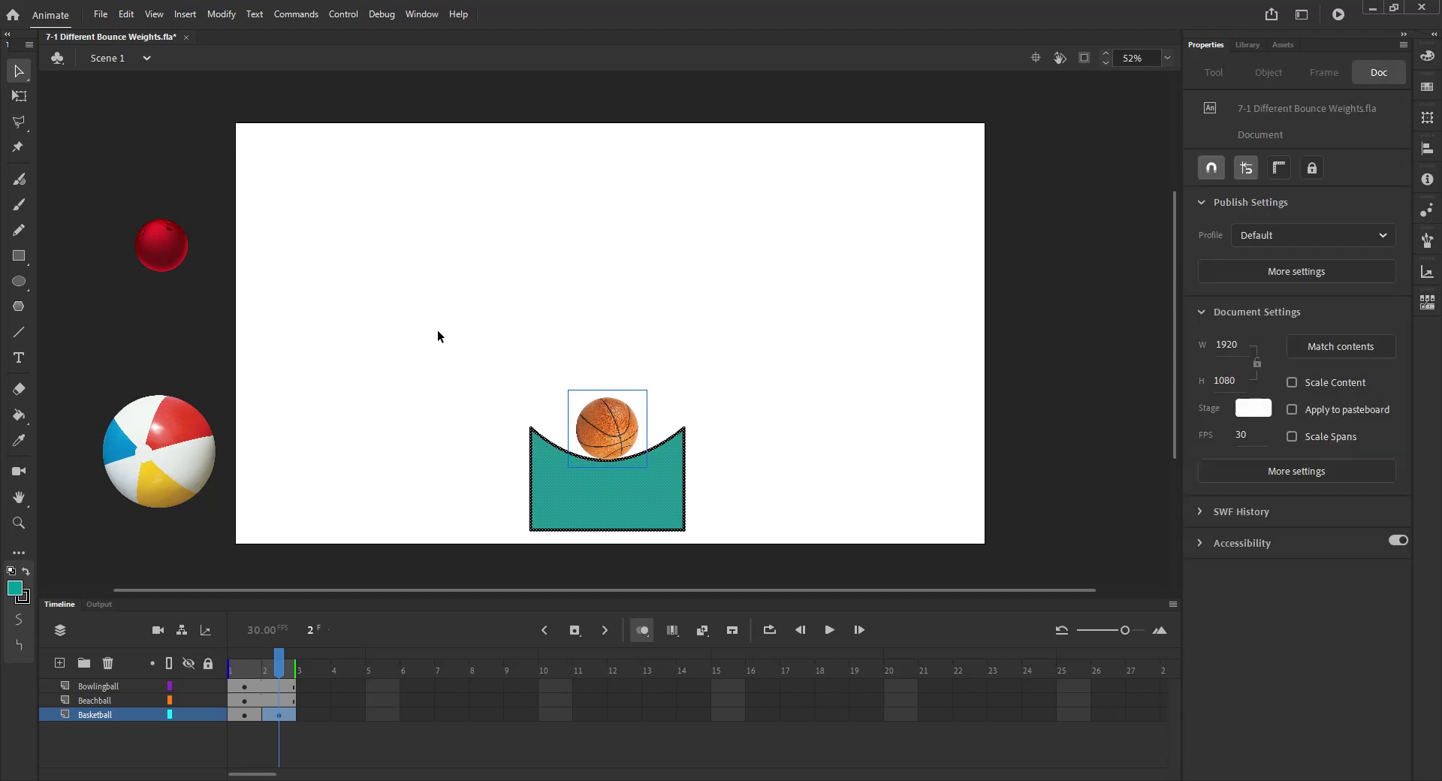
click(622, 421)
key(shift+Up)
key(shift+Up)
key(shift+Up)
key(shift+Up)
key(shift+Up)
key(shift+Up)
key(Up)
key(Up)
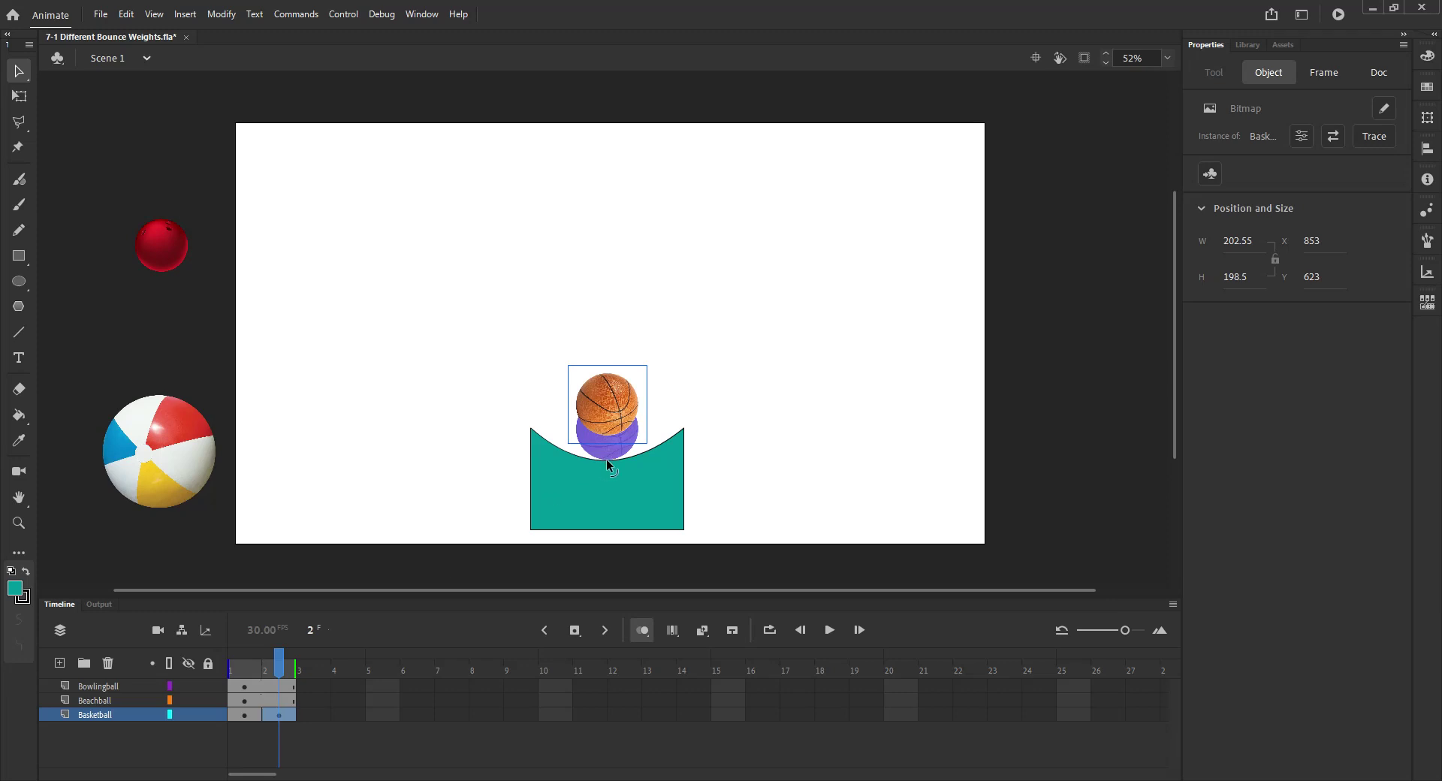
Drag the teal shape's dipped top edge upward in two passes until nearly flat.
drag(606, 458, 609, 440)
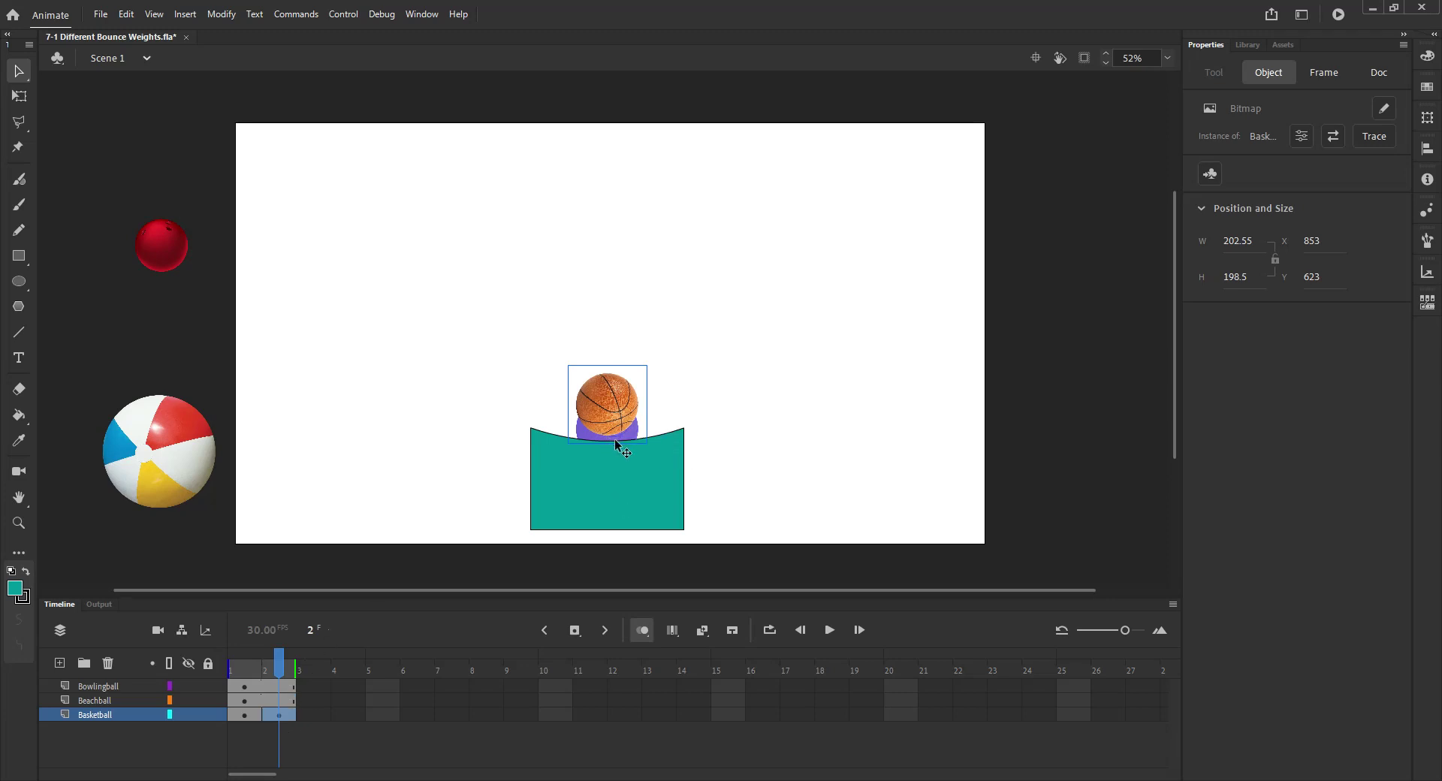
mouse_move(568, 437)
mouse_down()
mouse_move(560, 403)
mouse_move(559, 440)
mouse_move(567, 426)
mouse_up()
Undo the last edge change and rework the teal top edge into a slight sag.
key(ctrl+z)
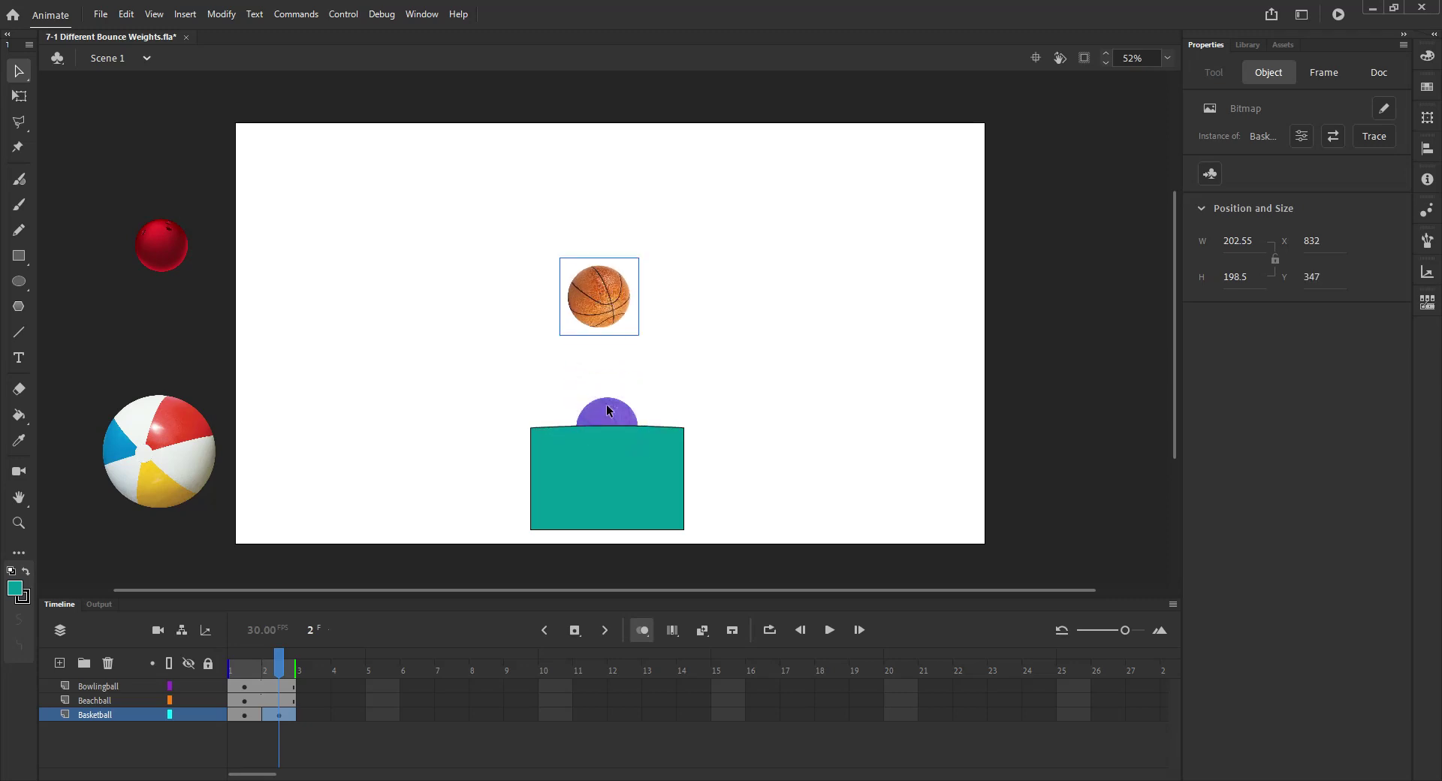
mouse_move(640, 426)
mouse_down()
mouse_move(639, 445)
mouse_move(638, 412)
mouse_move(643, 430)
mouse_up()
mouse_move(625, 431)
mouse_down()
mouse_move(630, 488)
mouse_move(632, 407)
mouse_move(616, 503)
mouse_move(625, 493)
mouse_move(624, 565)
mouse_move(627, 485)
mouse_move(628, 573)
mouse_move(623, 421)
mouse_move(629, 548)
mouse_move(643, 393)
mouse_move(625, 430)
mouse_move(628, 339)
mouse_move(625, 430)
mouse_up()
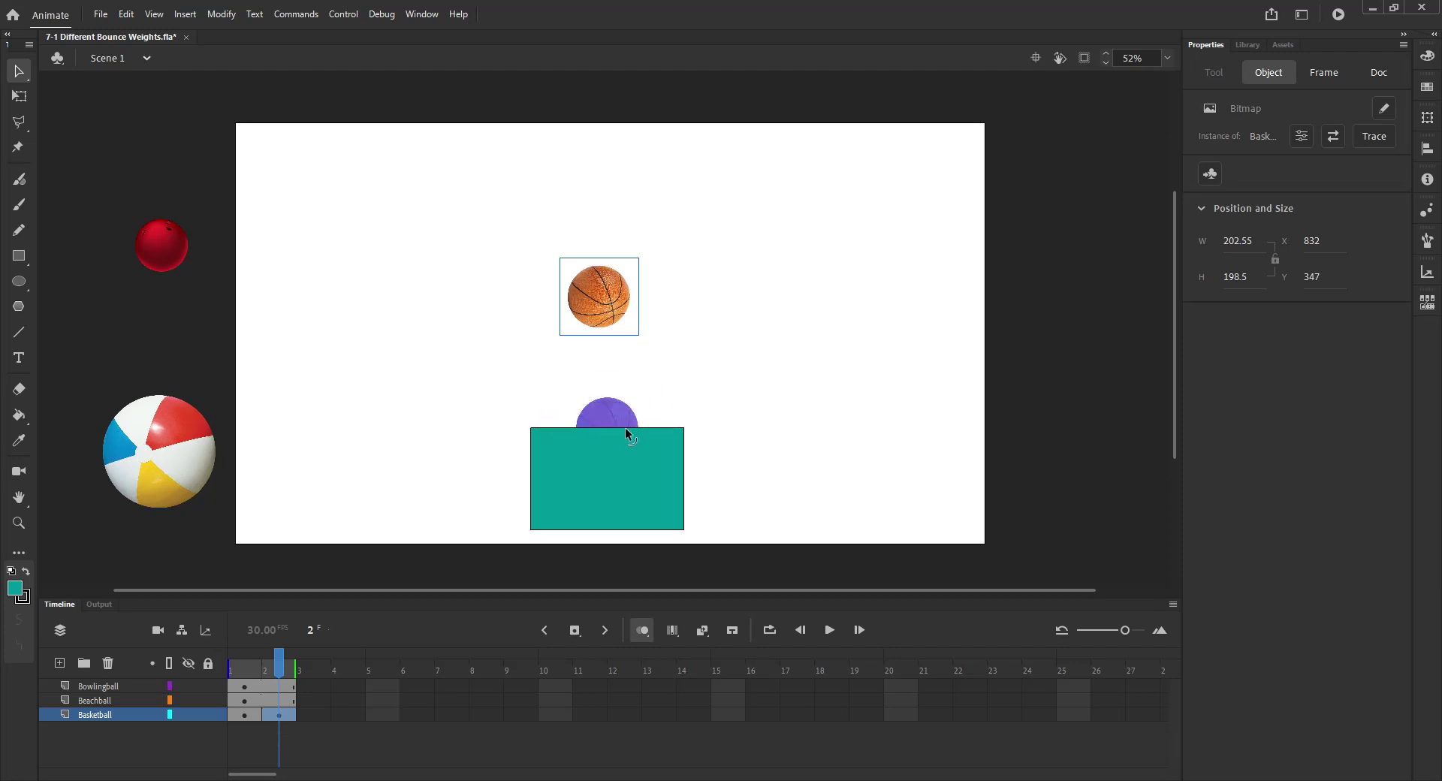